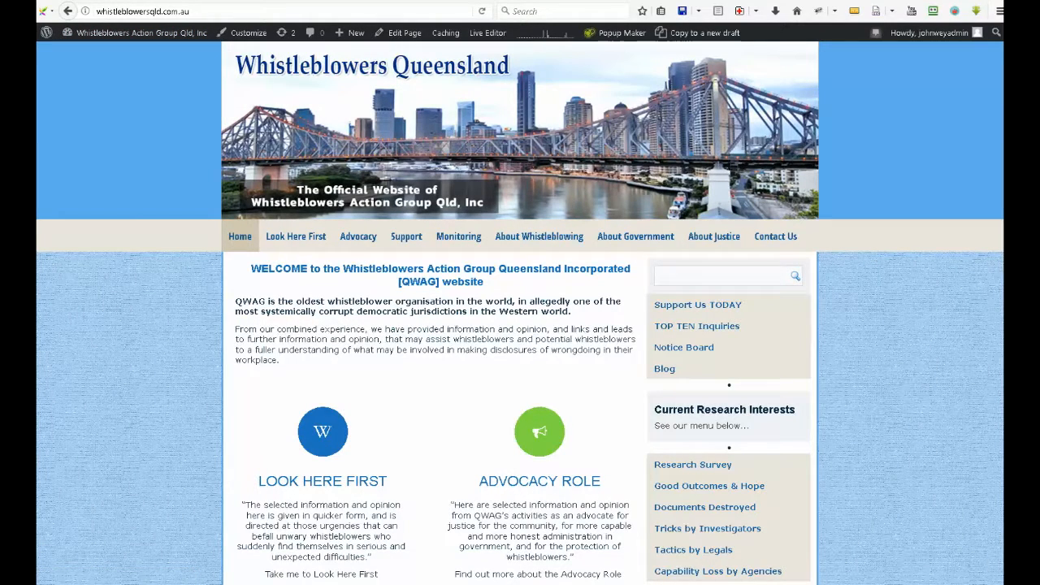
Open the Submissions page from the Advocacy section and start editing it
mouse_move(363, 244)
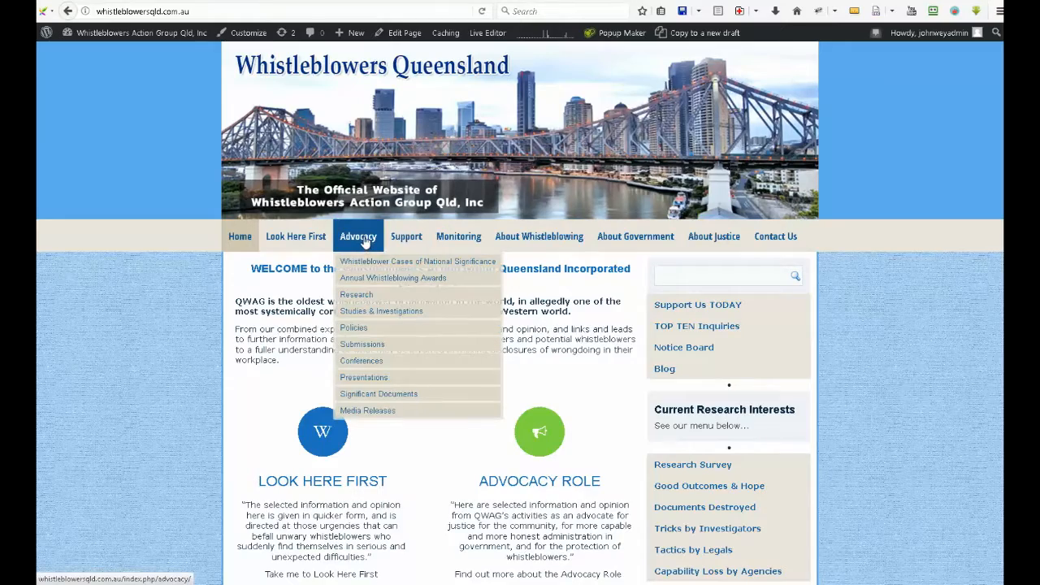
mouse_move(363, 346)
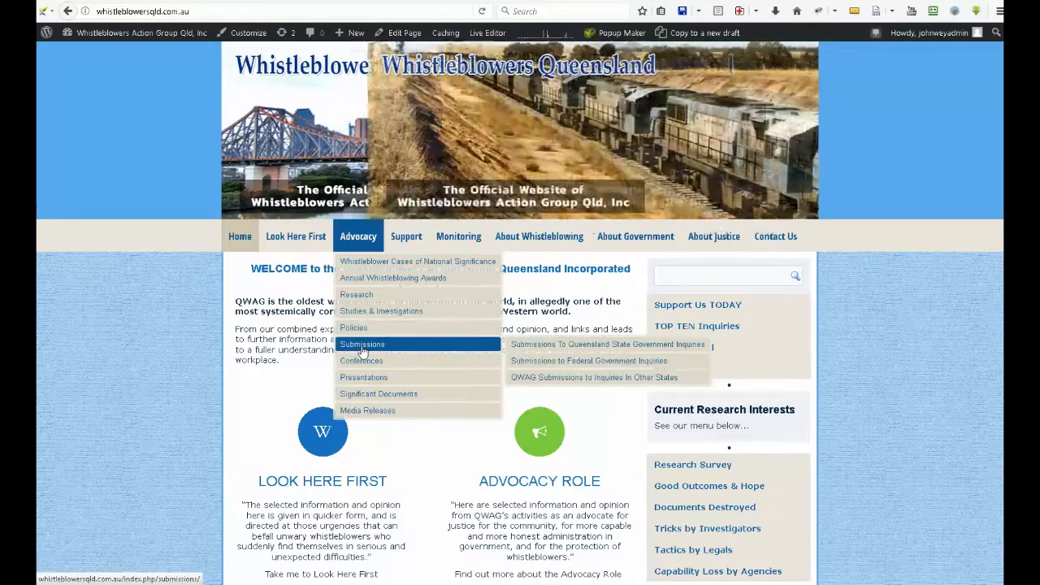
left_click(363, 345)
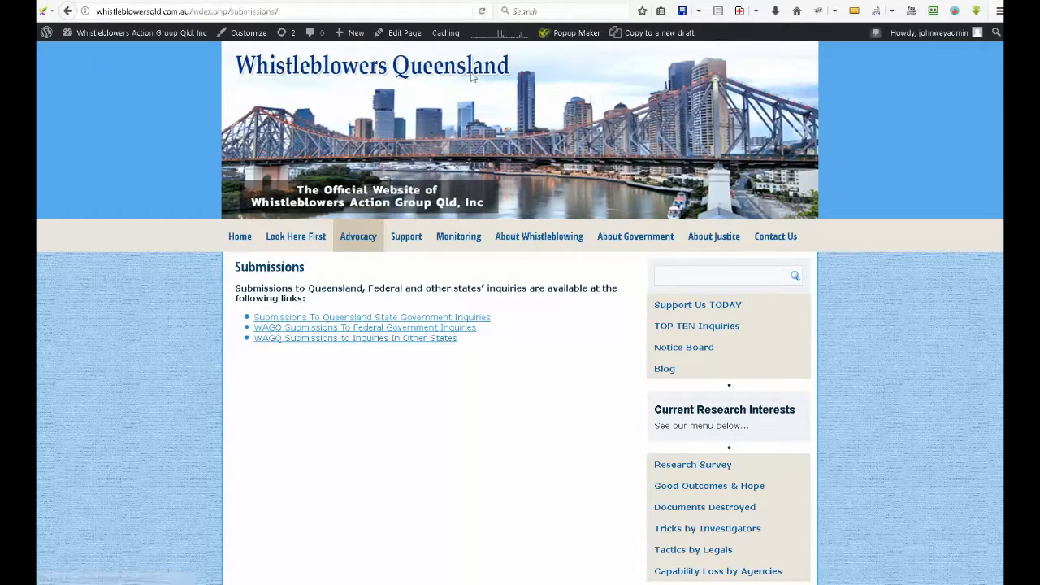
left_click(399, 34)
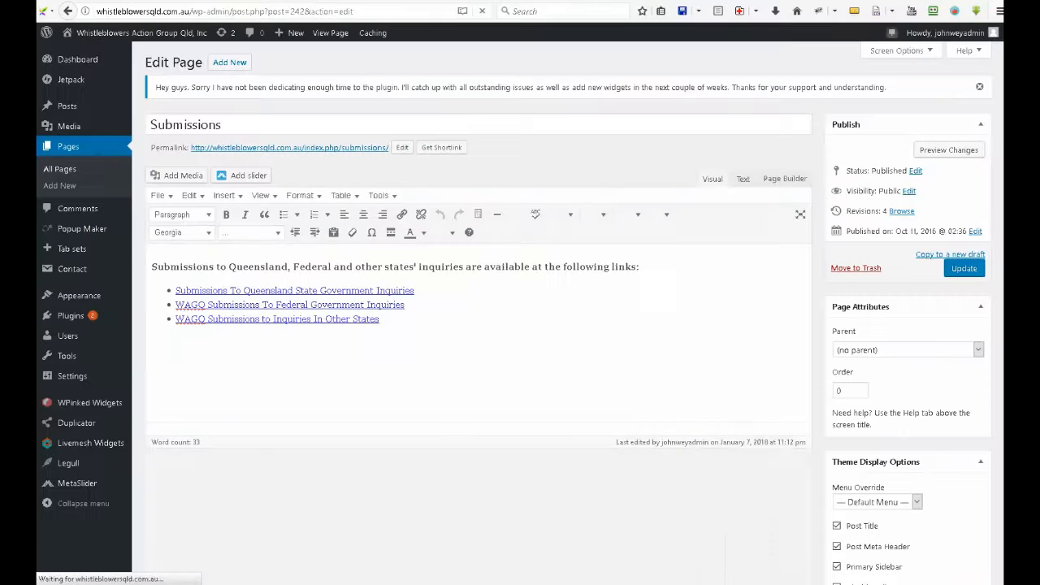
Add the paragraph "Further information to be provided at a later date." below the list of submission links
left_click(436, 367)
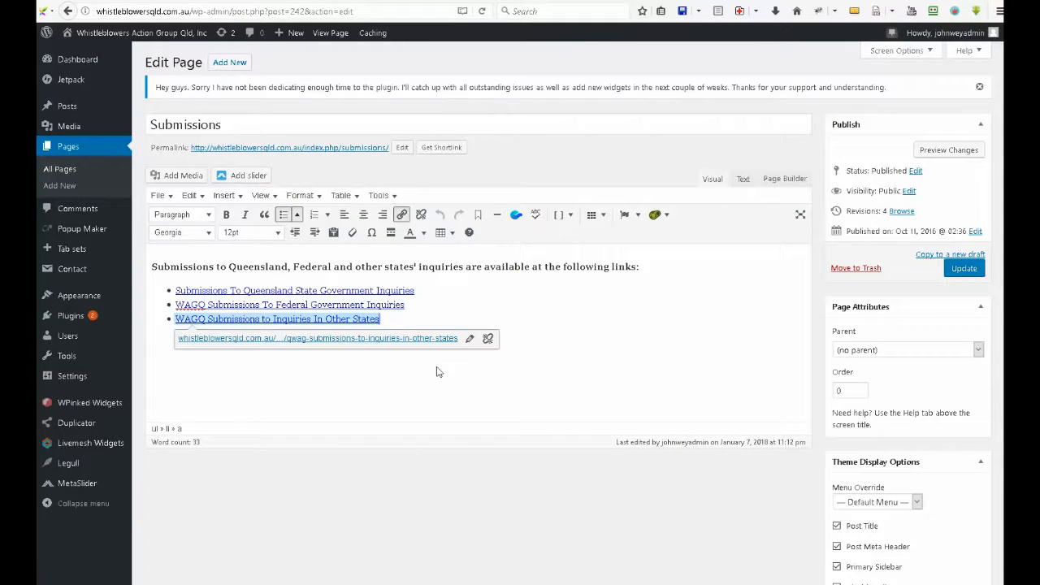
key("Return")
key("Return")
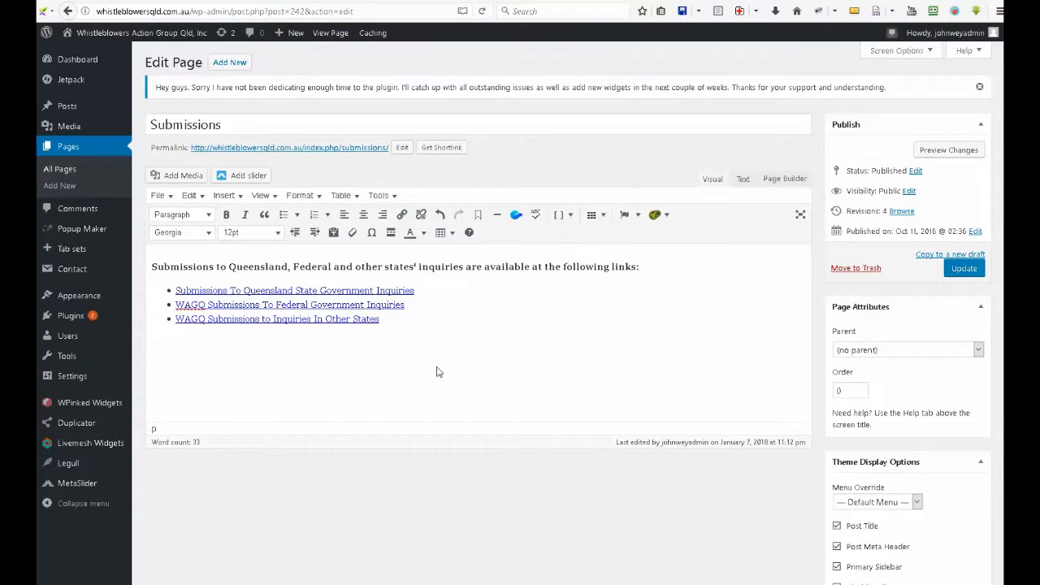
type("Further information to be provid")
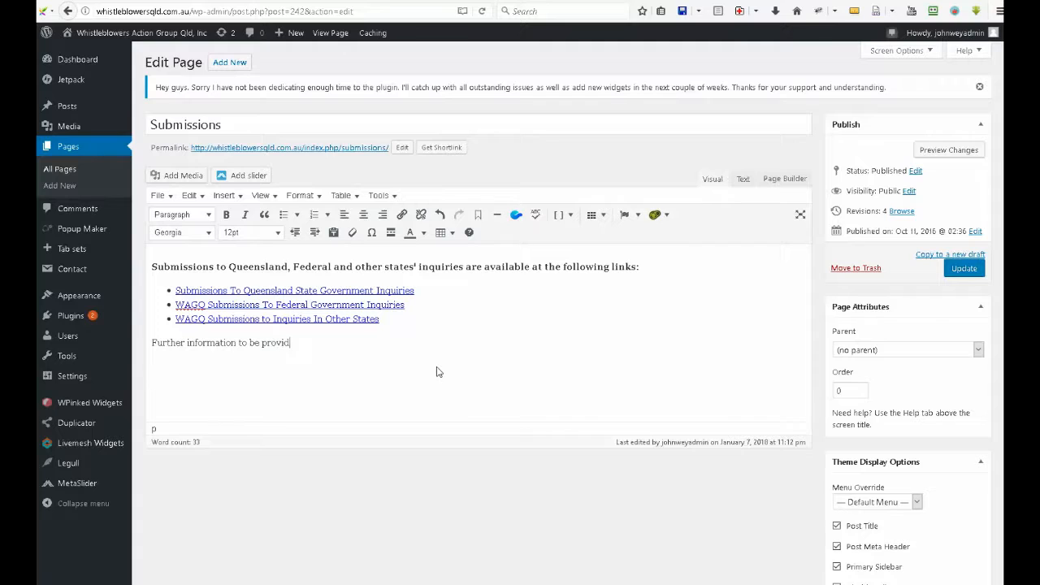
type("ed at a later date.")
Update the Submissions page and view it on the live site to check the added sentence
left_click(959, 270)
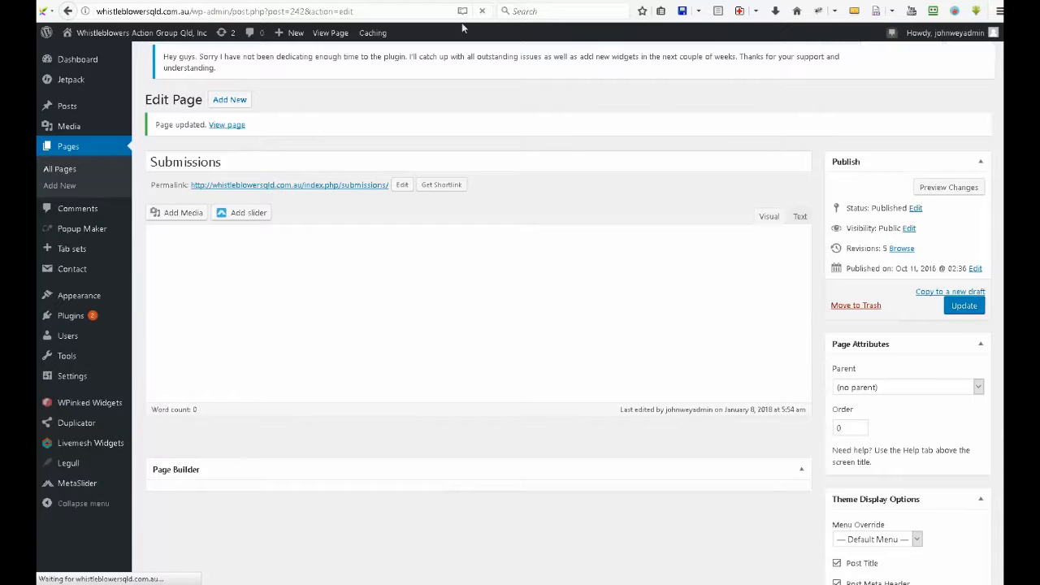
left_click(229, 119)
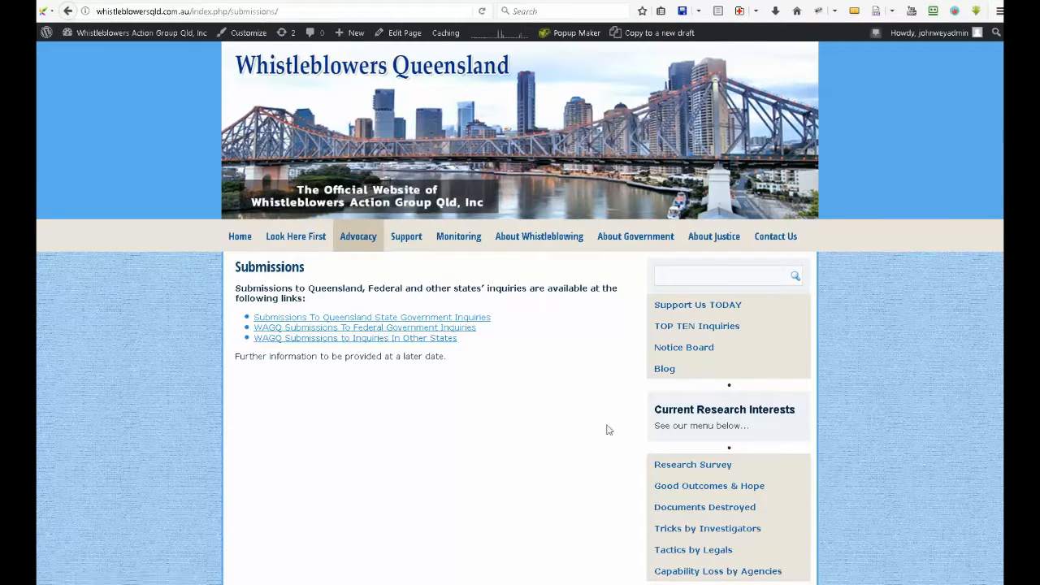
triple_click(400, 356)
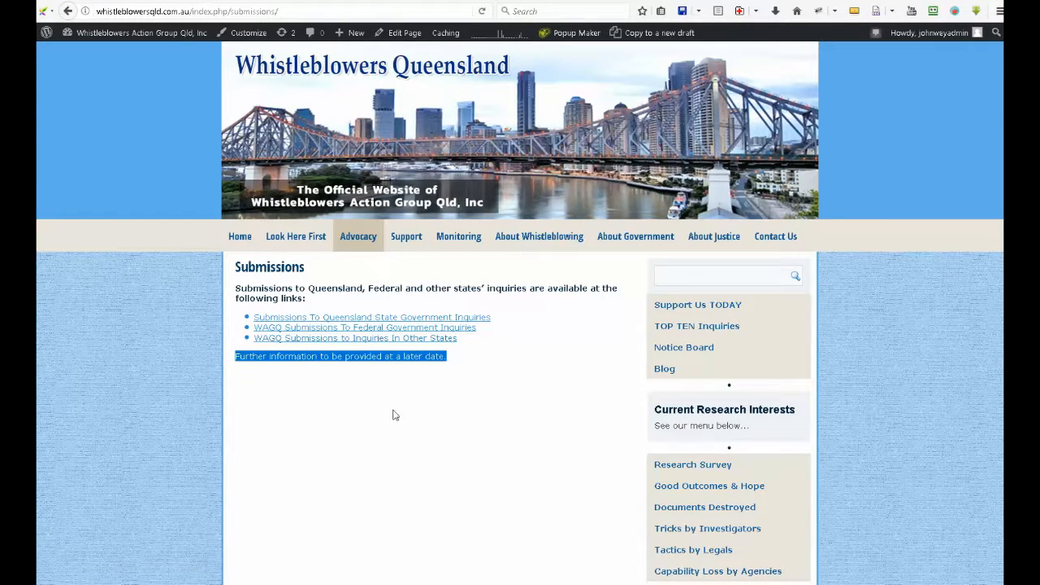
left_click(396, 415)
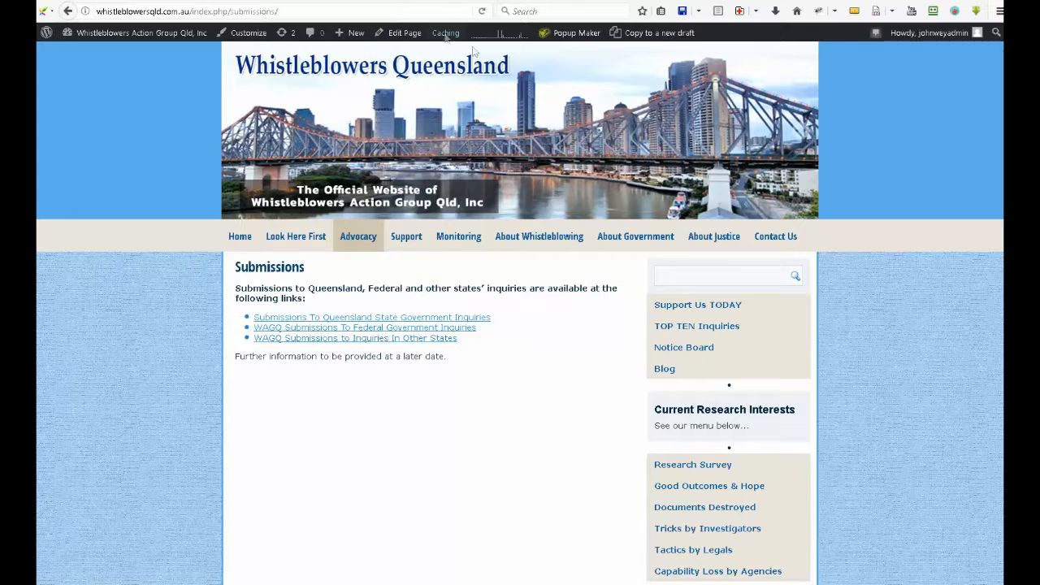
Create a new page titled "The Name of the New Page"
mouse_move(347, 35)
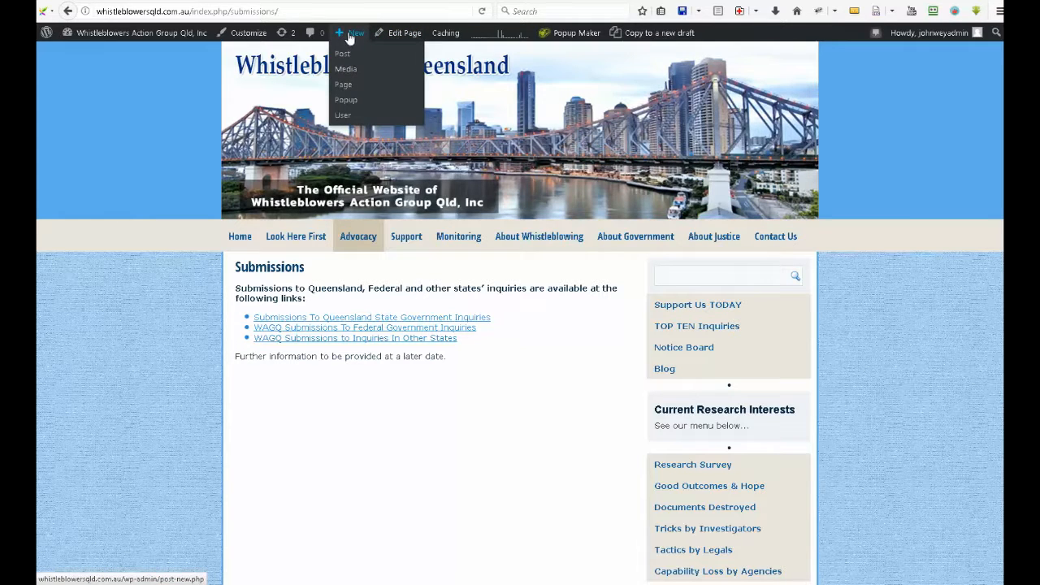
left_click(350, 86)
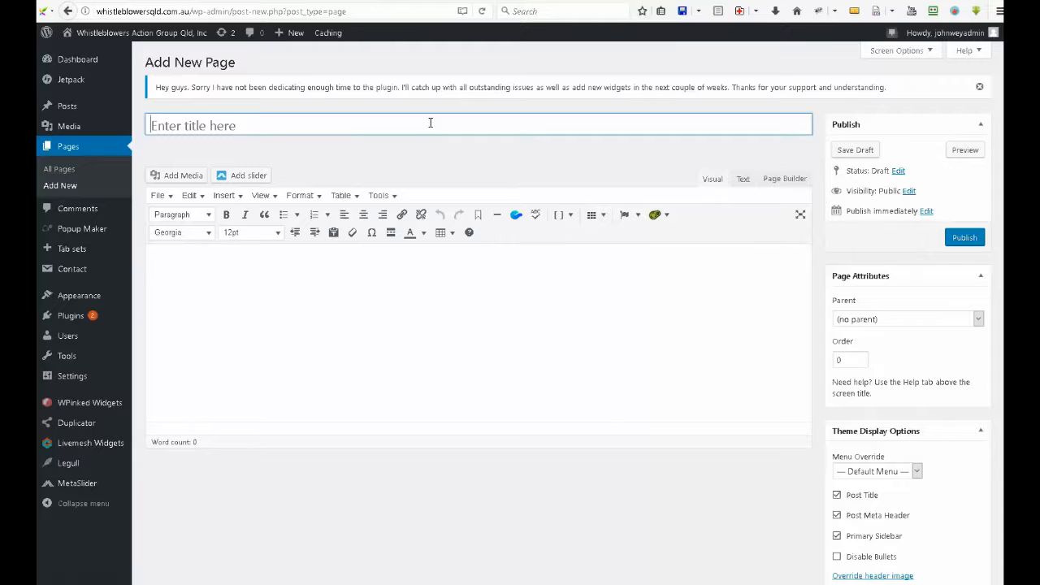
type("The Name ")
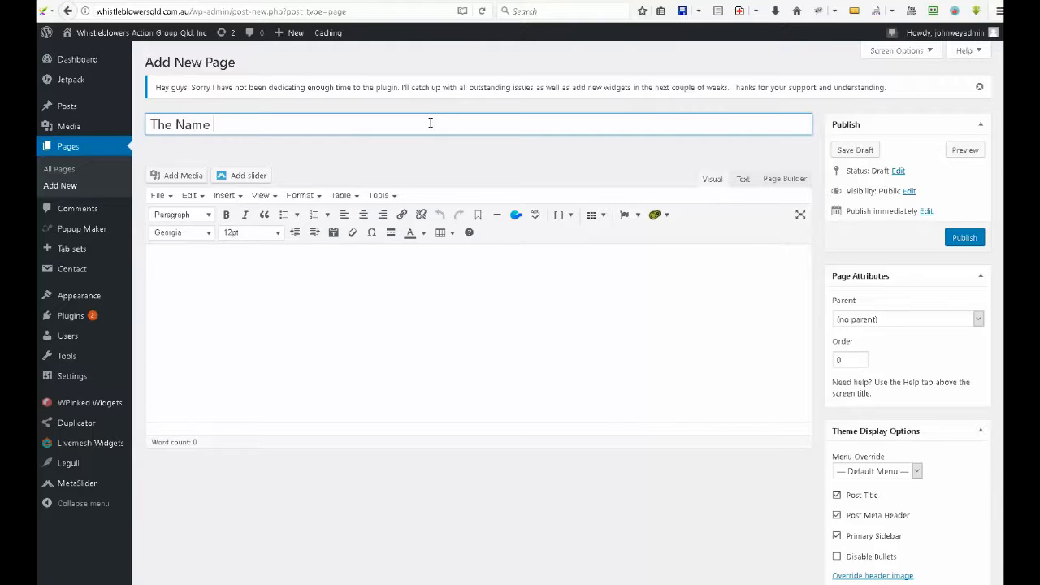
type("of the New Page")
Write "THE FIRST PARAGRAPH content of the new page" in bold as the opening paragraph of the page body
left_click(380, 285)
key("ctrl+b")
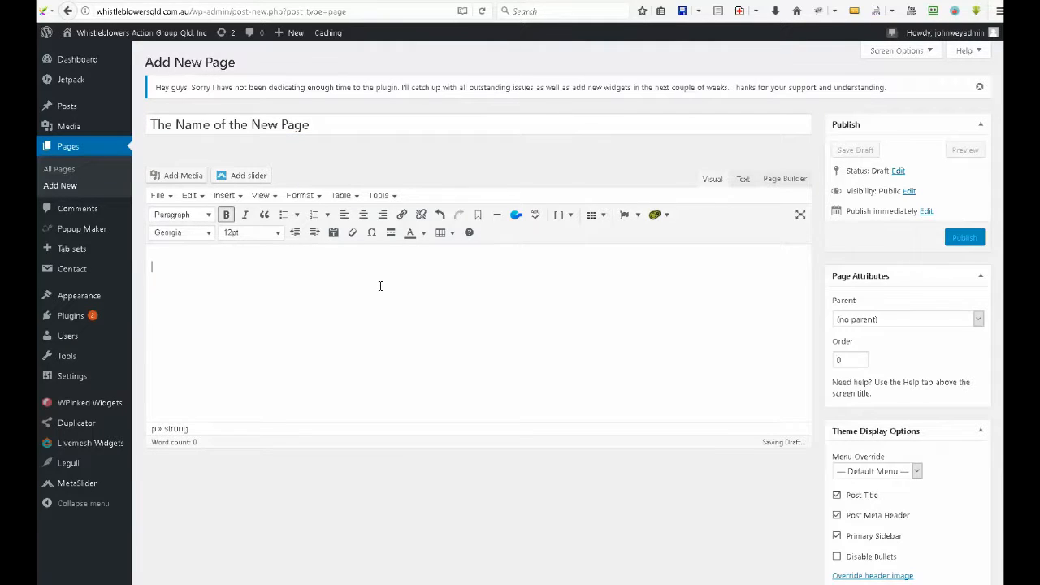
type("THE FRIT")
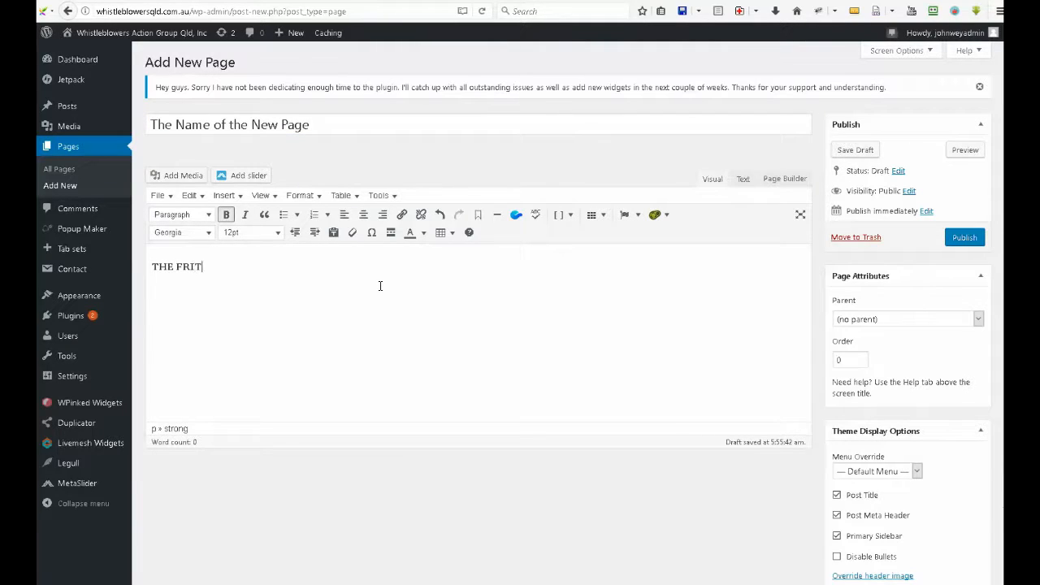
key("BackSpace")
key("BackSpace")
type("RS")
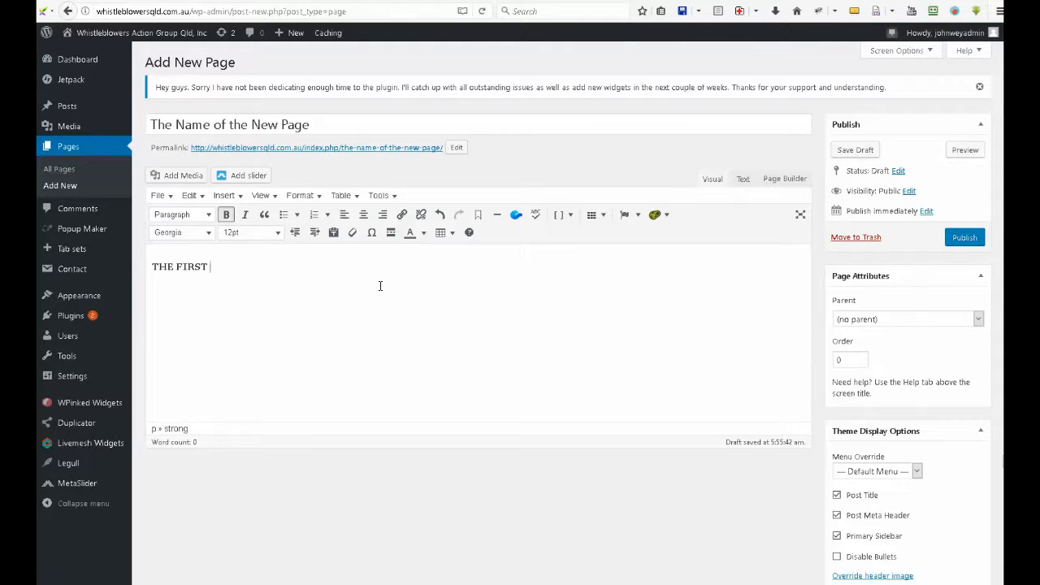
type("T PARAGRAPH content of the new page.")
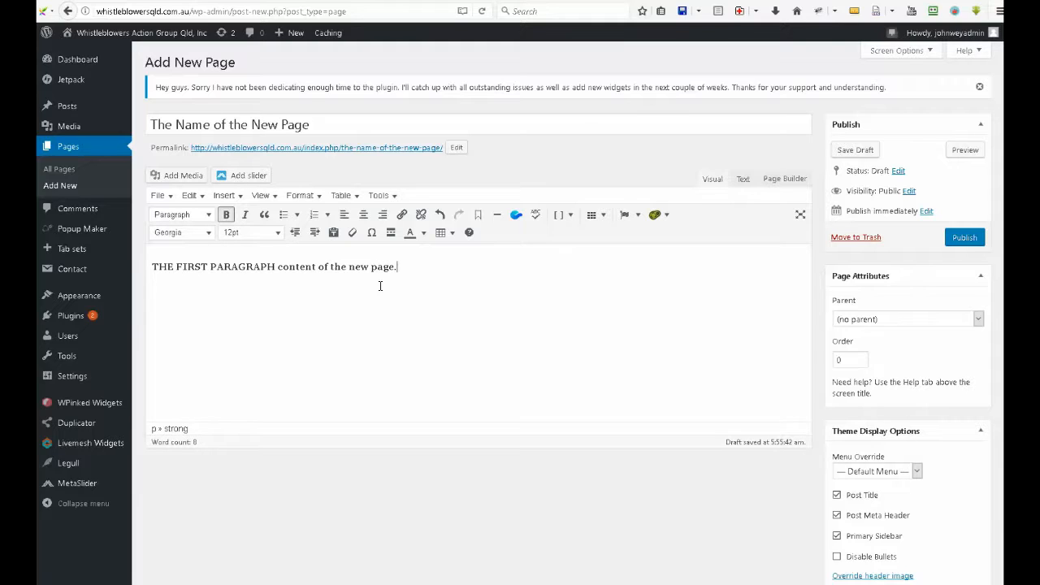
Add a second, non-bold paragraph reading "Subsequent content." and publish the page
key("Return")
type("Subsequ")
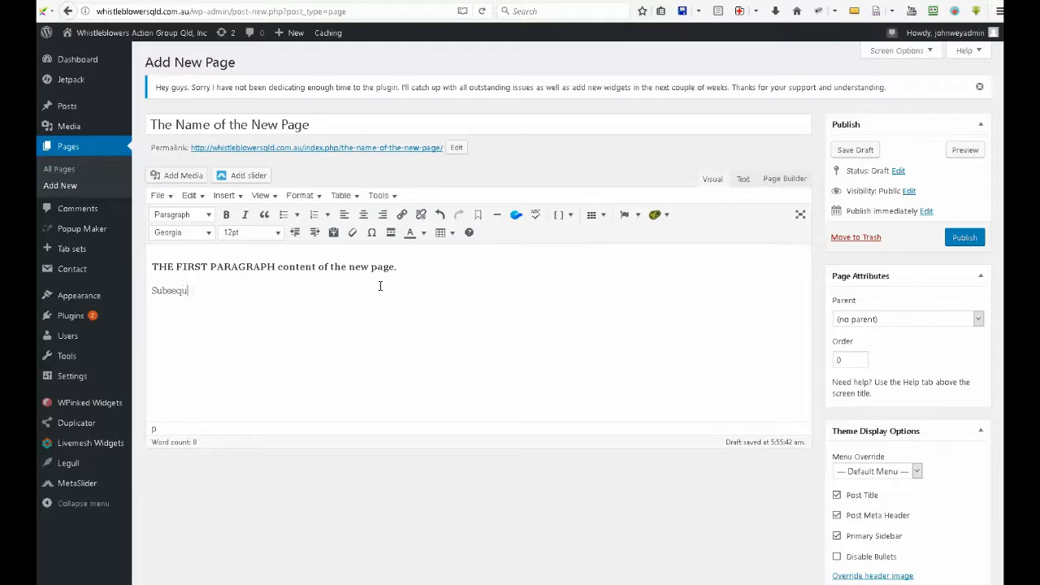
type("eequent content.")
left_click(956, 239)
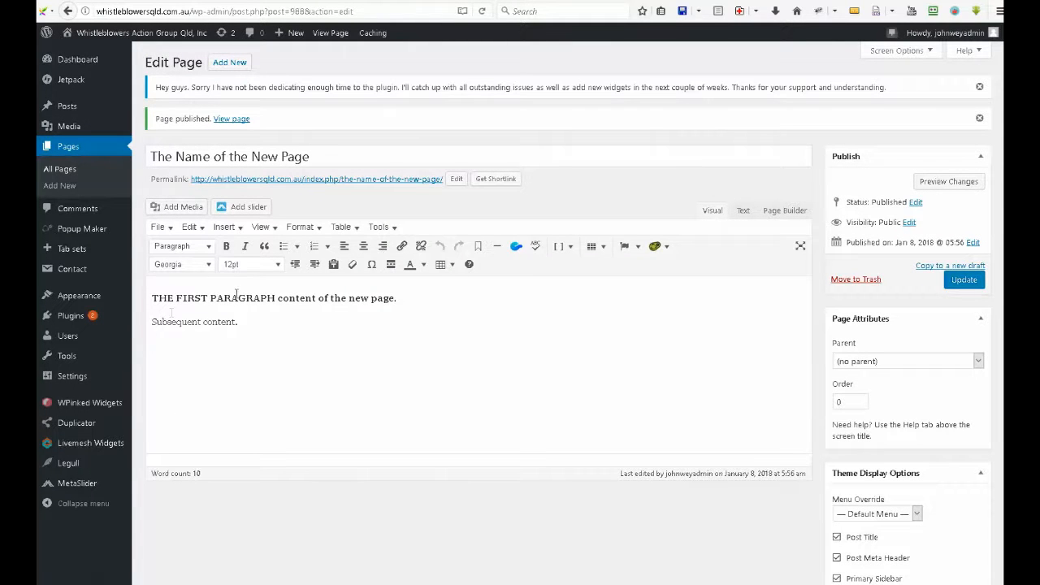
Insert a line above the first paragraph, enter "Adding an image" there and undo that text
left_click(151, 298)
key("Return")
left_click(152, 299)
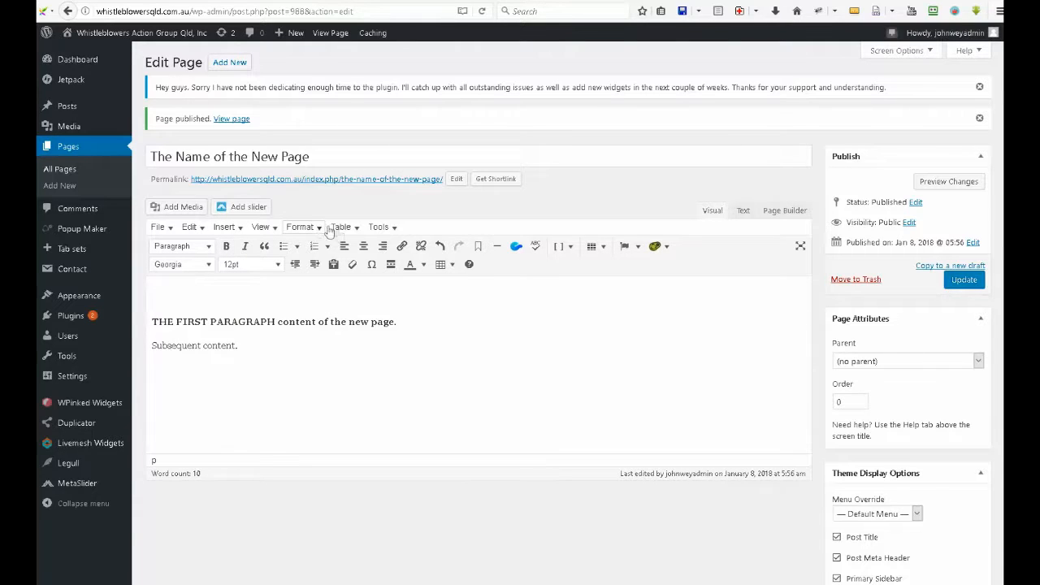
type("Adding an image")
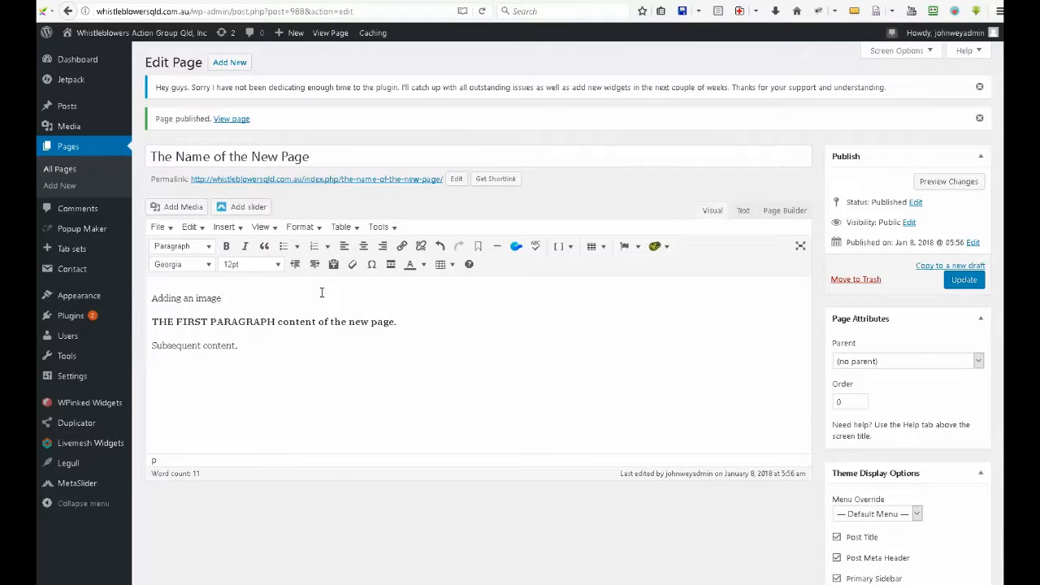
key("ctrl+z")
Try inserting the turtle banner slide-03.jpg from the media library above the first paragraph, and remove it again
left_click(182, 208)
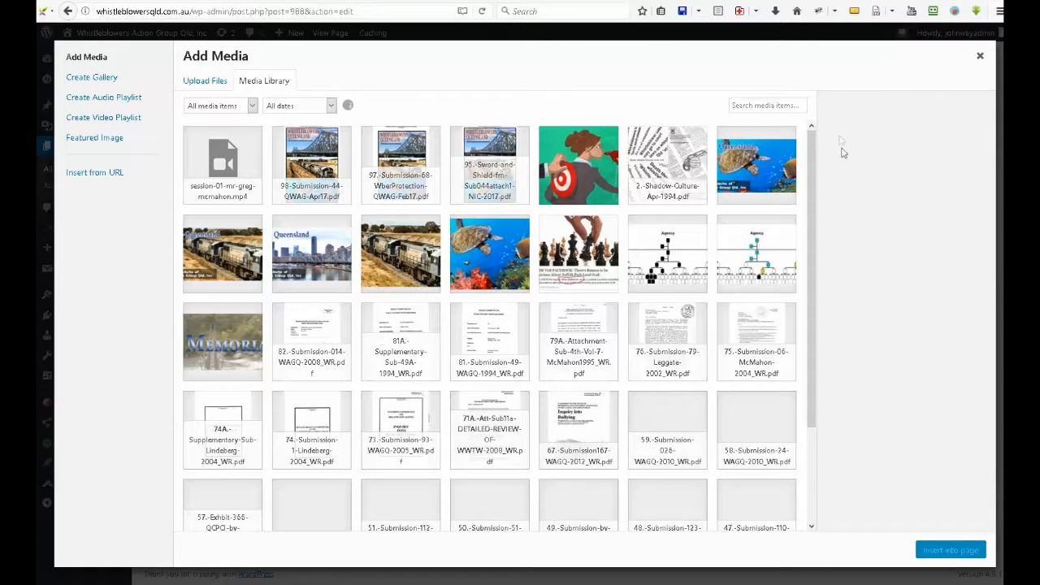
left_click(758, 179)
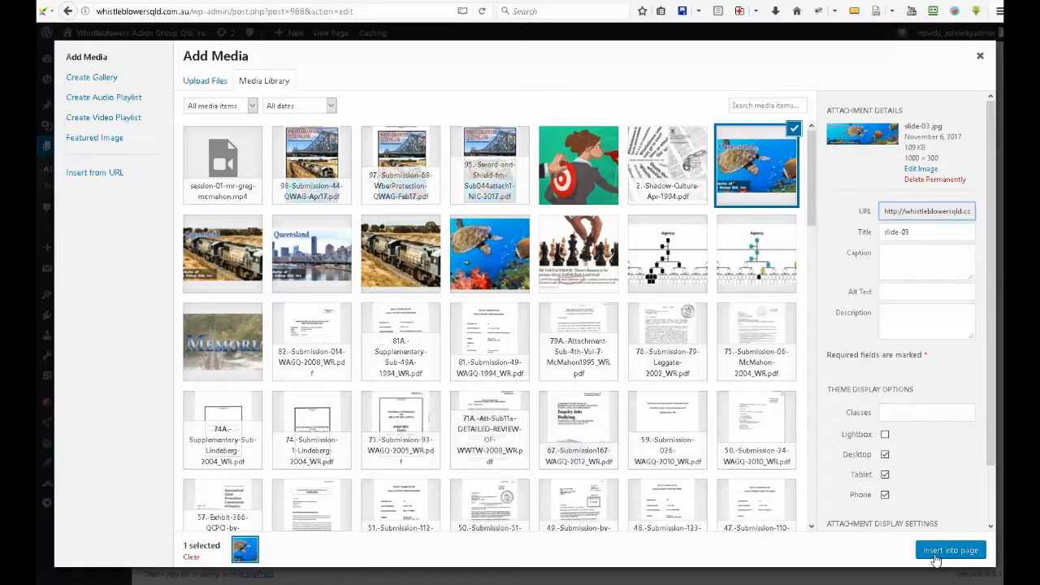
left_click(936, 554)
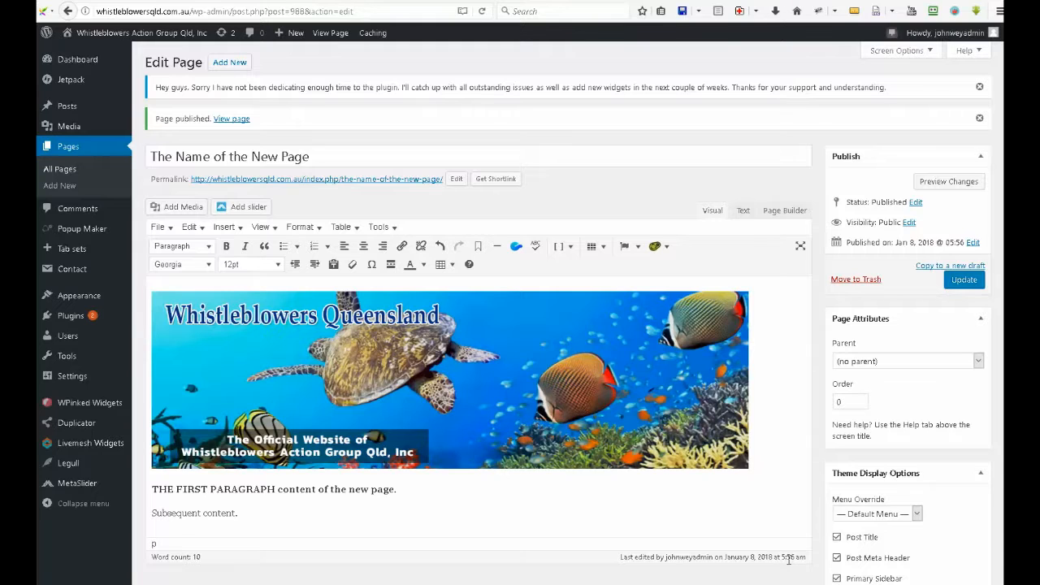
left_click(678, 388)
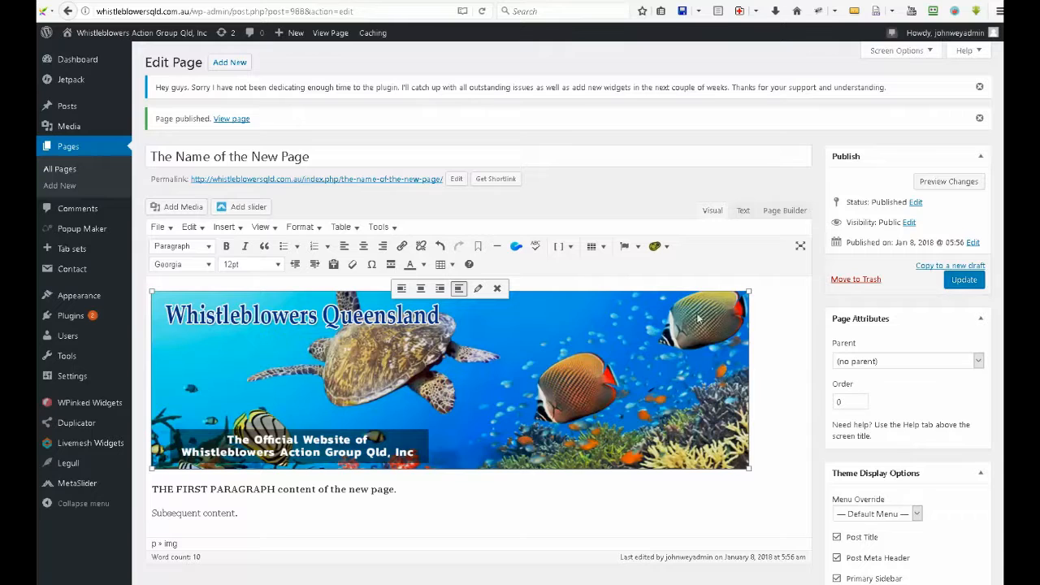
left_click(497, 288)
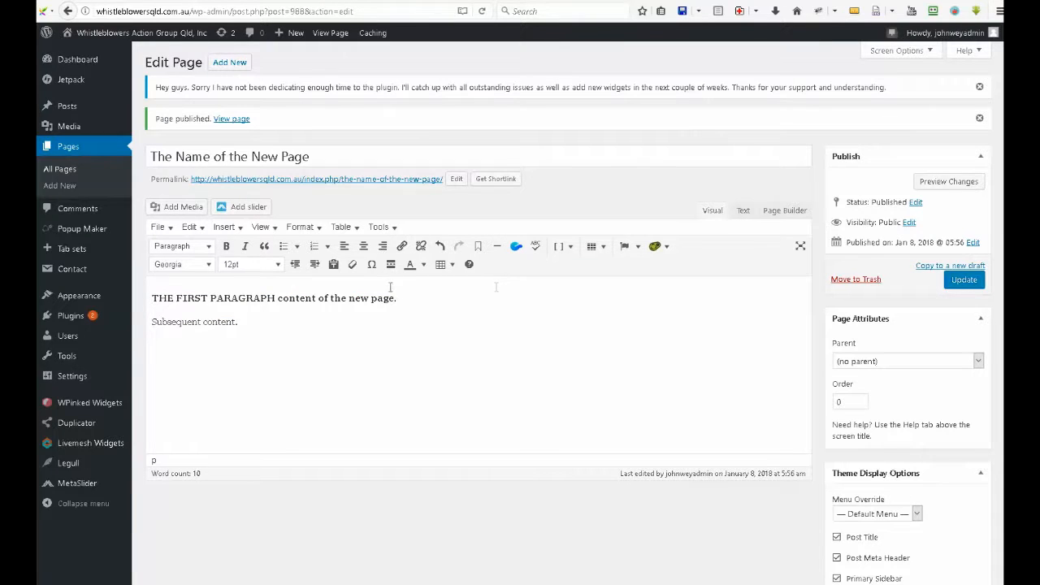
Add an empty line above the first paragraph, entering "Adding a new image by upload" there and clearing that text
key("Return")
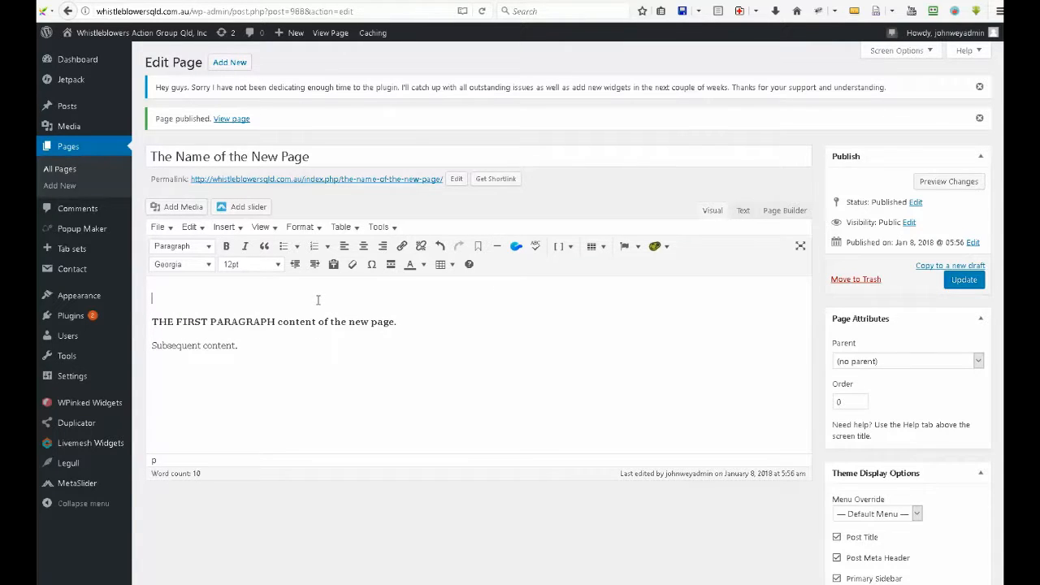
type("Adding a new im")
type("age by upload")
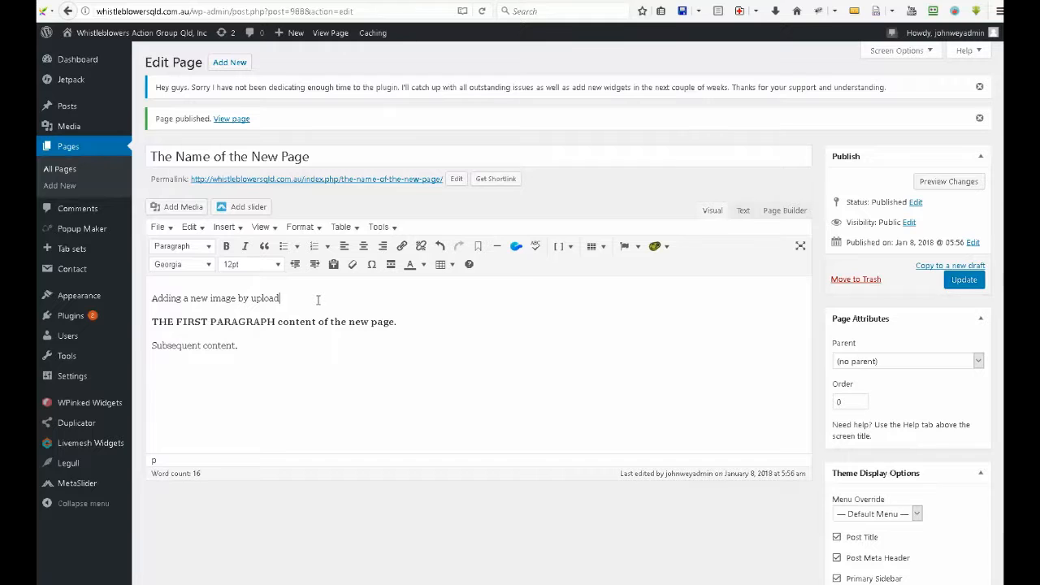
key("BackSpace")
key("BackSpace")
key("BackSpace")
key("BackSpace")
key("BackSpace")
key("BackSpace")
key("BackSpace")
key("BackSpace")
key("BackSpace")
key("BackSpace")
key("BackSpace")
key("BackSpace")
key("BackSpace")
key("BackSpace")
key("BackSpace")
key("BackSpace")
key("BackSpace")
key("BackSpace")
key("BackSpace")
key("BackSpace")
key("BackSpace")
key("BackSpace")
key("BackSpace")
key("BackSpace")
key("BackSpace")
key("BackSpace")
key("BackSpace")
key("BackSpace")
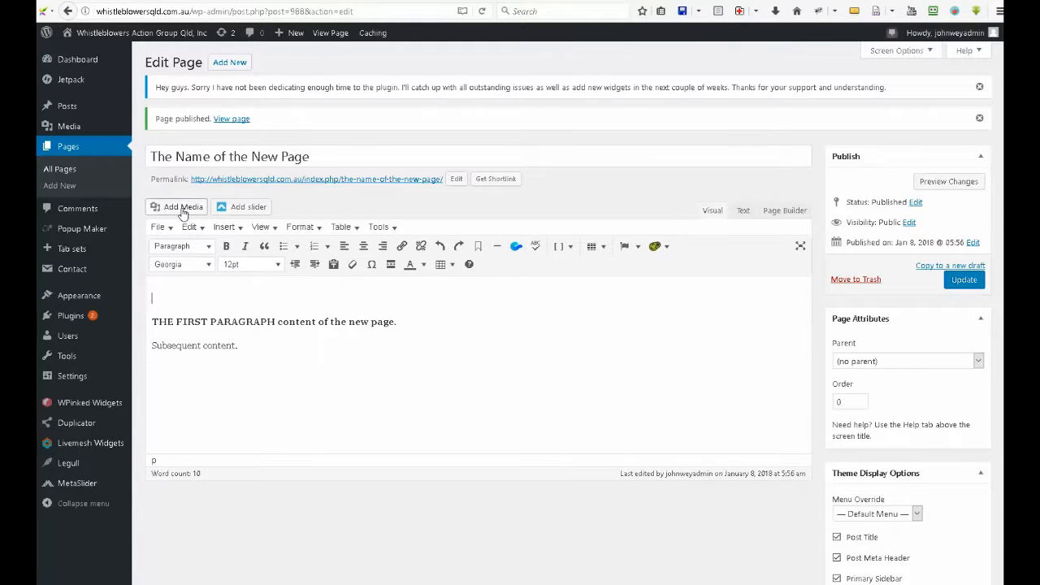
Upload the portrait FBprofile-dadda-05_THB222px.jpg from the computer's Pictures folder and insert it above the first paragraph
left_click(180, 208)
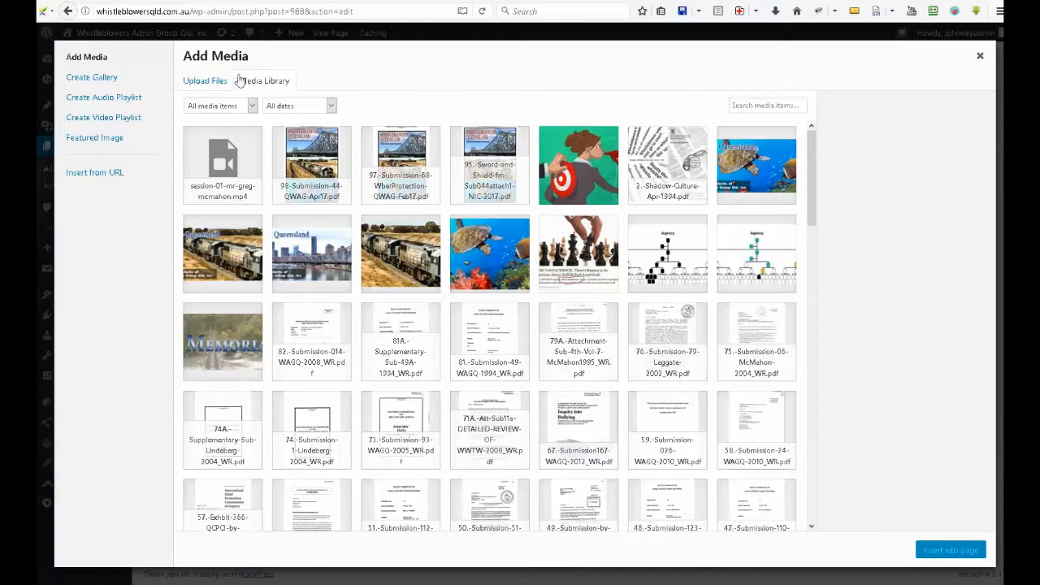
left_click(205, 83)
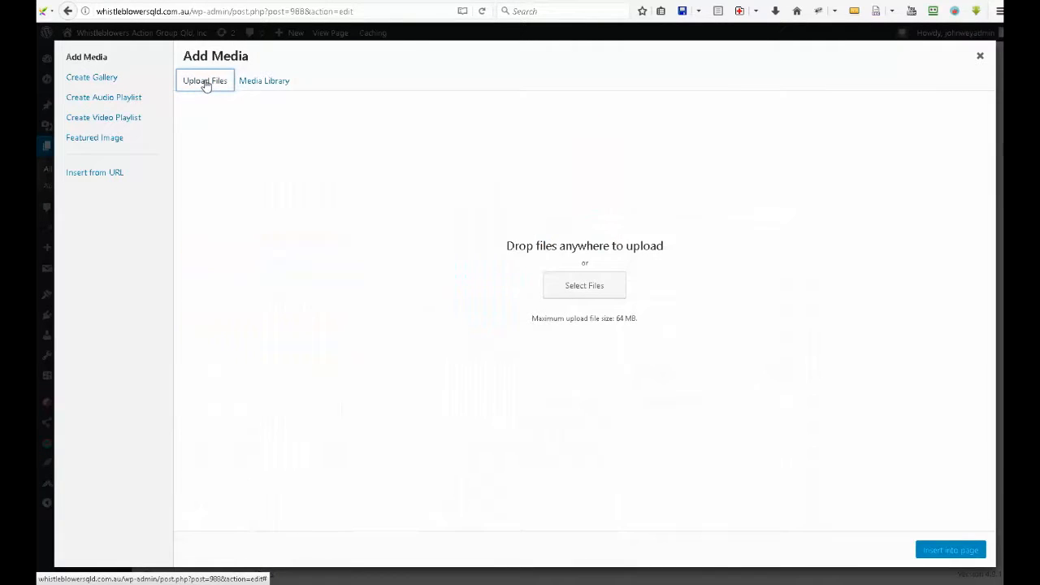
left_click(584, 285)
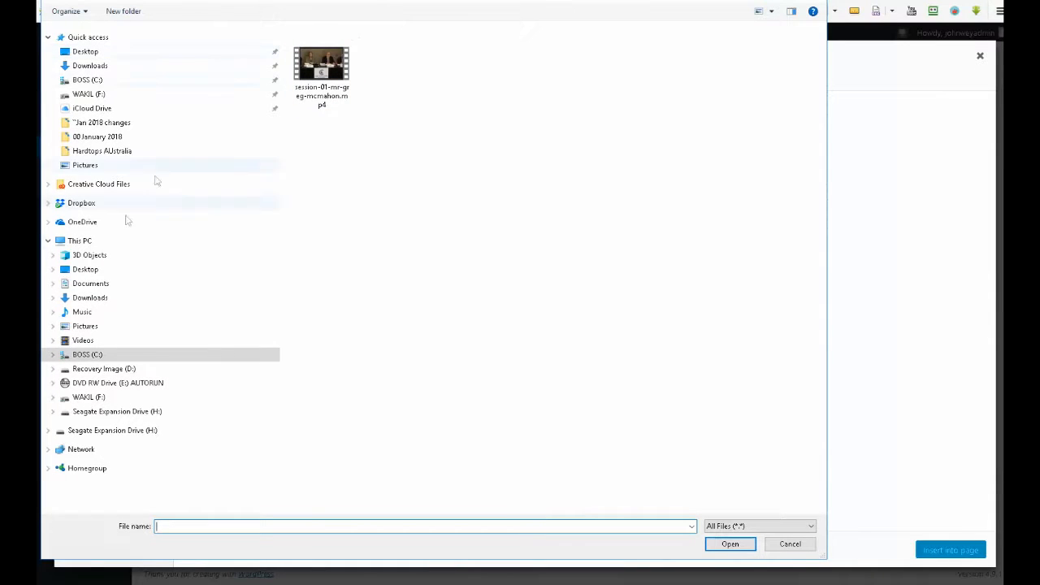
left_click(82, 328)
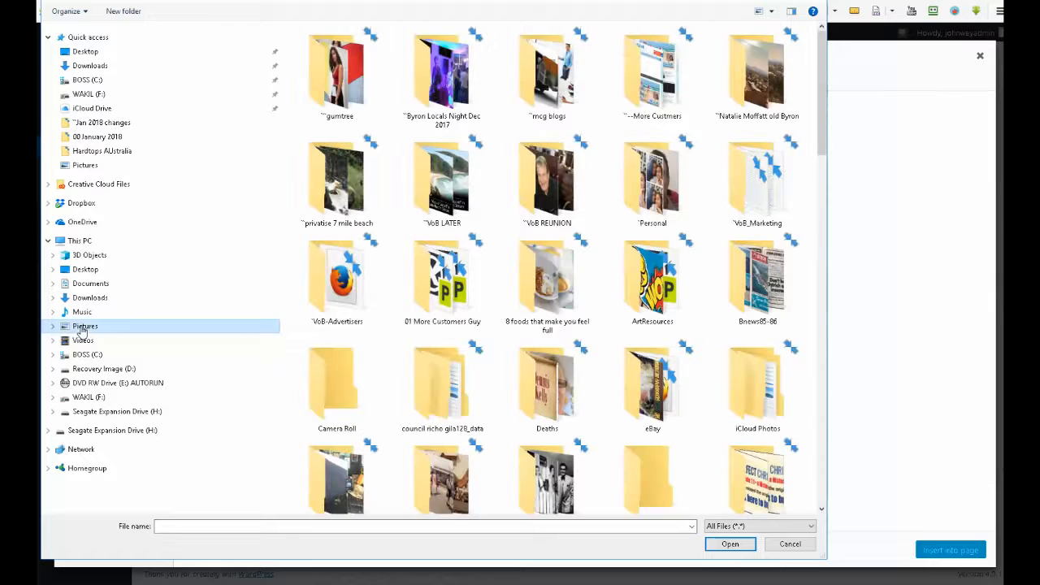
left_click(549, 309)
scroll(546, 310, "down", 2)
scroll(547, 309, "down", 5)
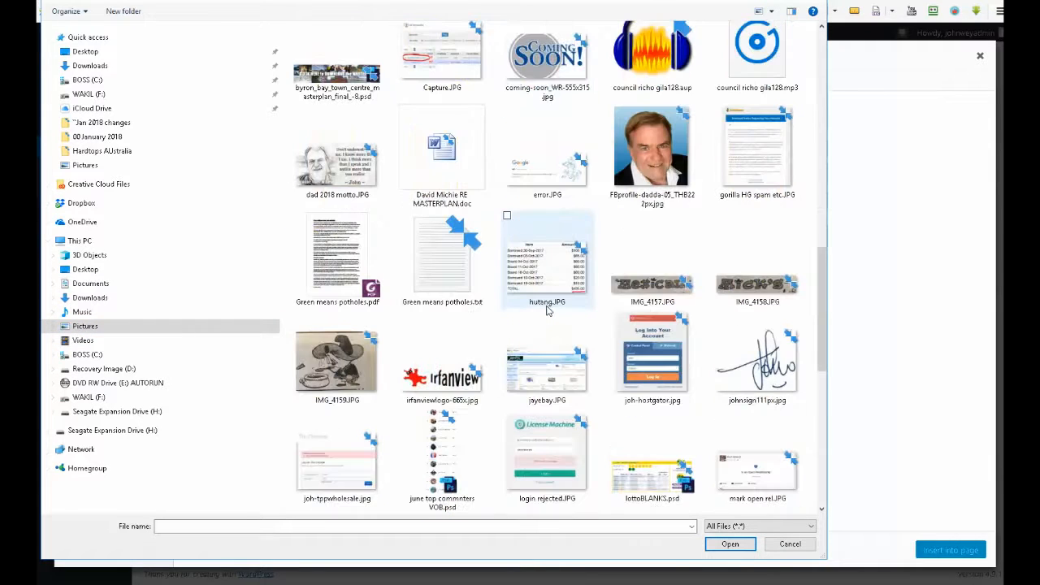
left_click(665, 171)
double_click(665, 171)
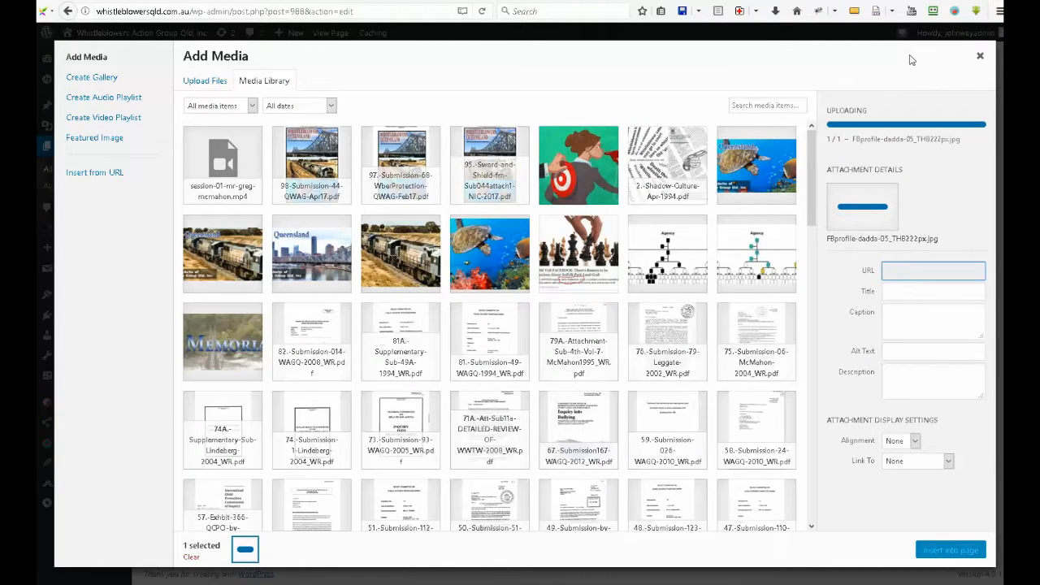
left_click(936, 556)
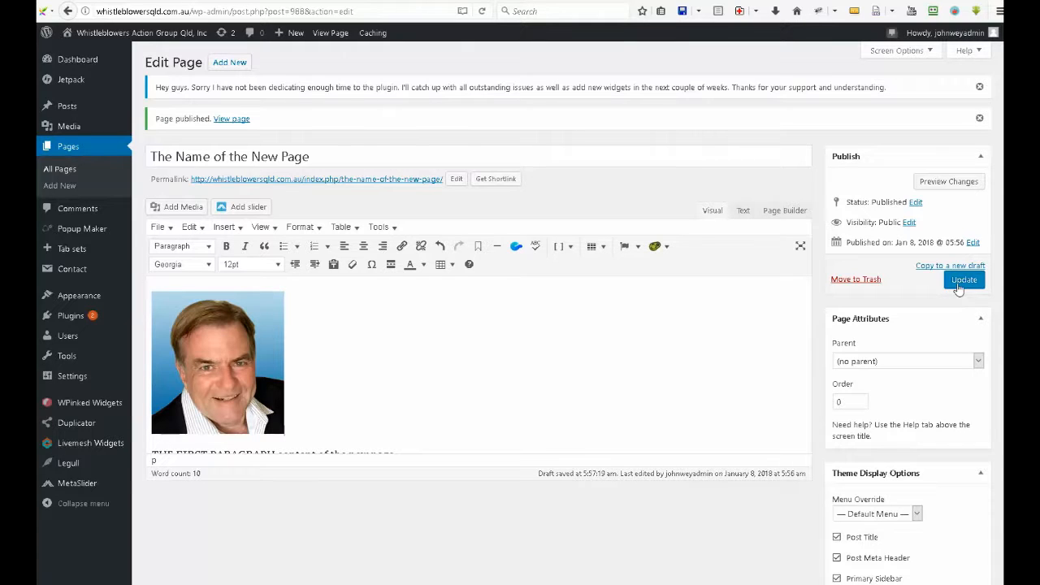
Update the page with the inserted portrait and view it on the live site
left_click(959, 285)
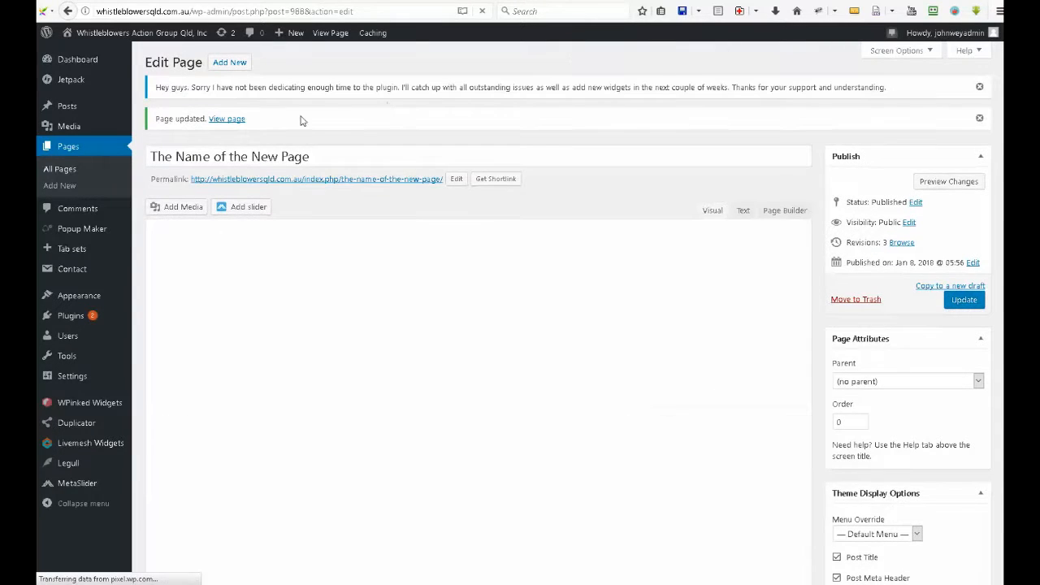
left_click(227, 119)
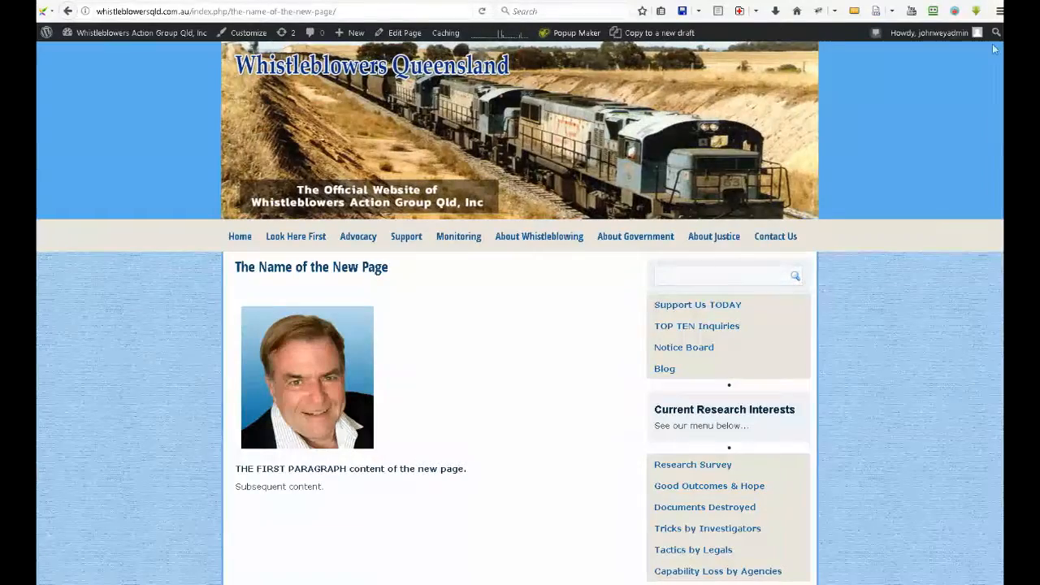
Log out of the WordPress admin account
mouse_move(951, 32)
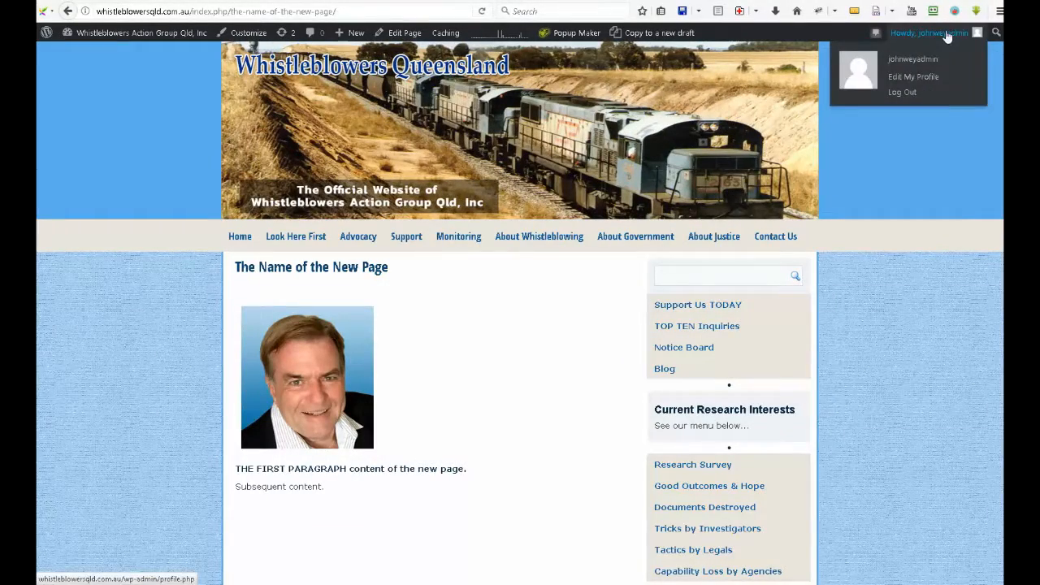
left_click(902, 93)
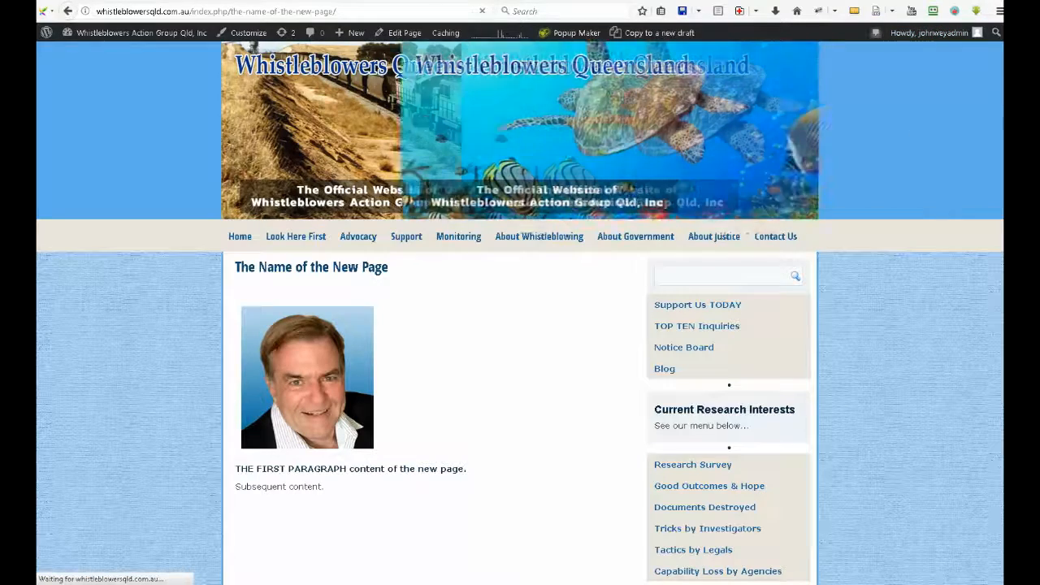